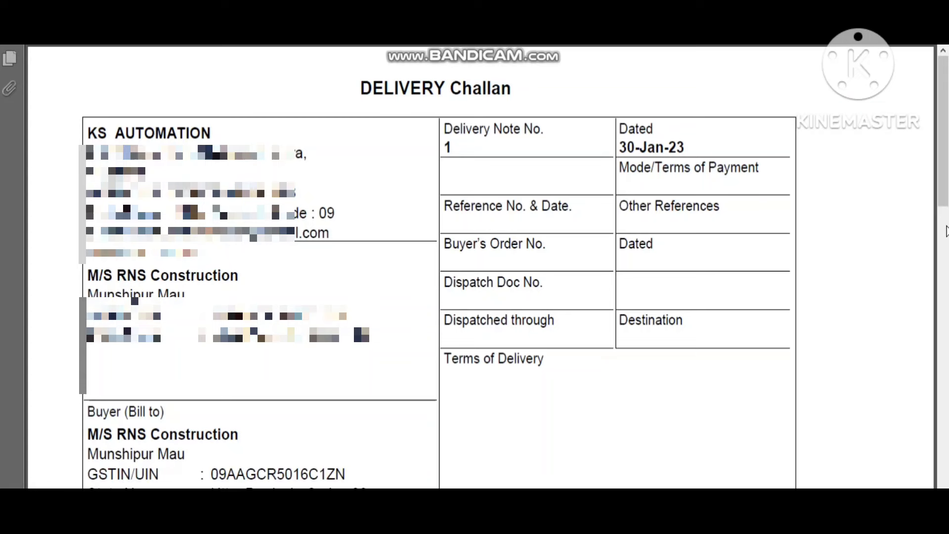
Review the delivery challan from its header through the goods table, tax summary and signature section.
click(945, 232)
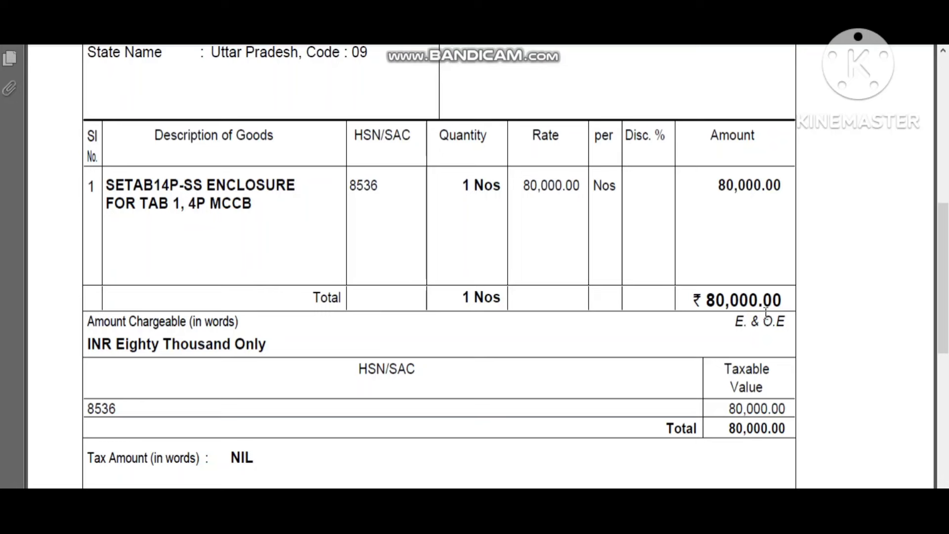
click(944, 363)
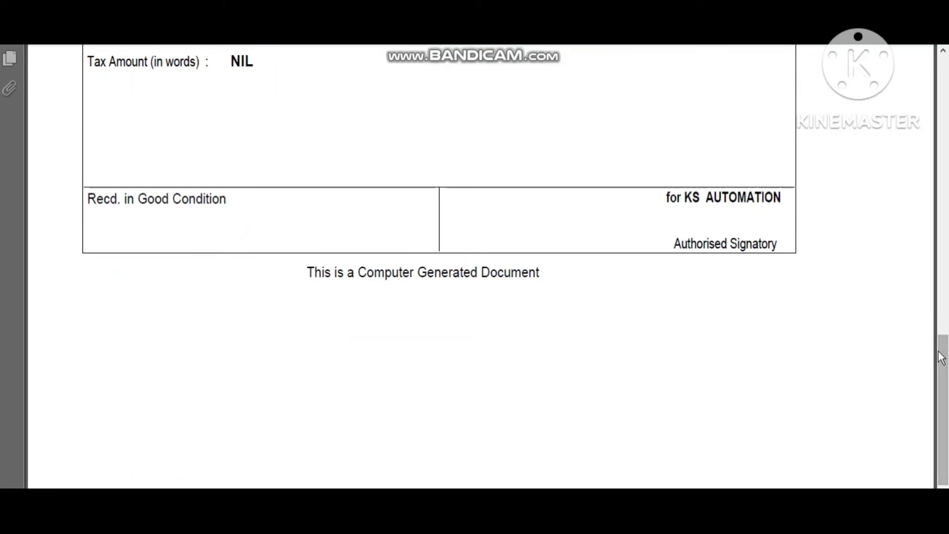
drag(944, 347, 232, 296)
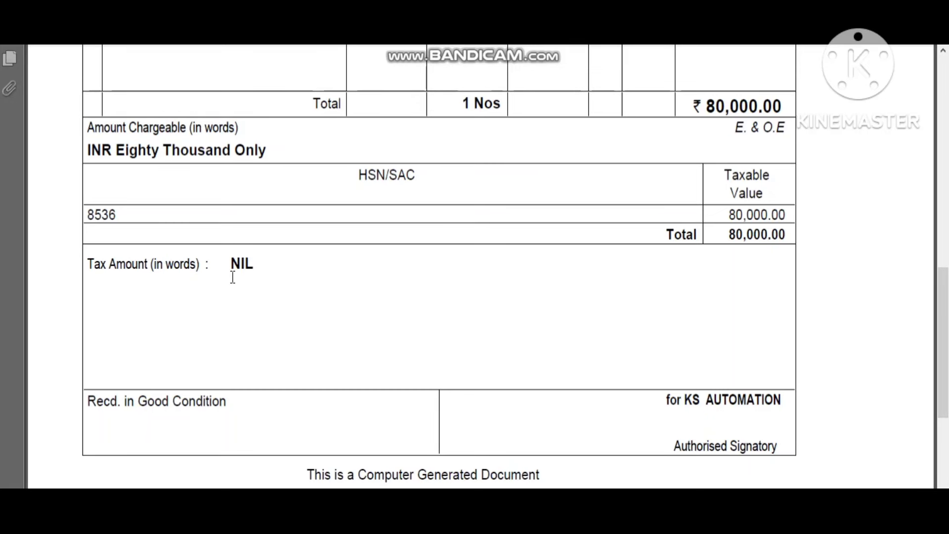
click(946, 157)
click(947, 98)
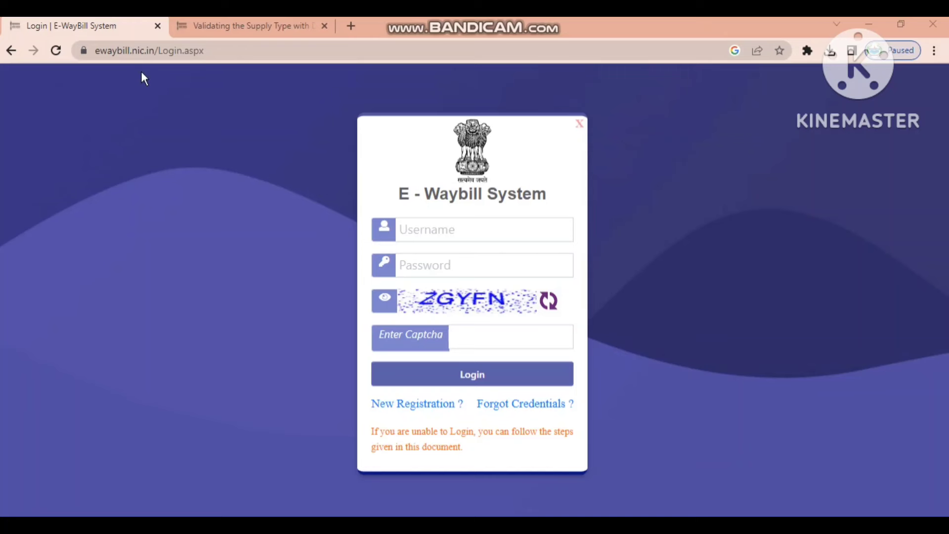
Log in to the e-Way Bill System with the username, password and captcha, and open a new e-way bill entry form.
click(482, 225)
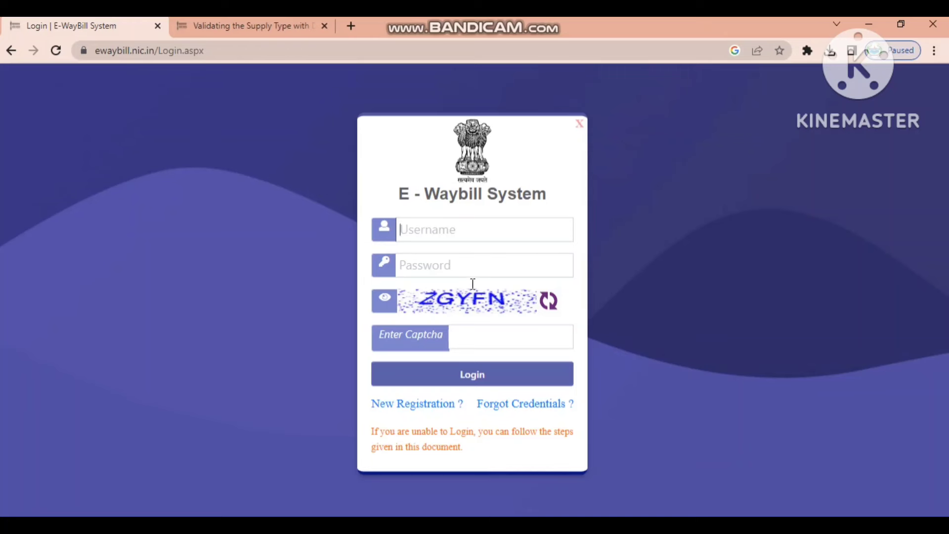
click(479, 339)
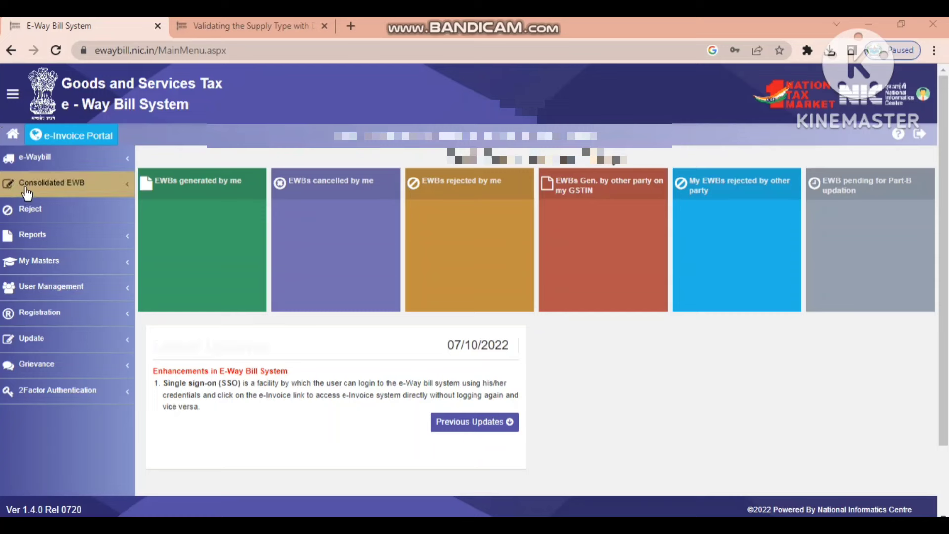
click(66, 164)
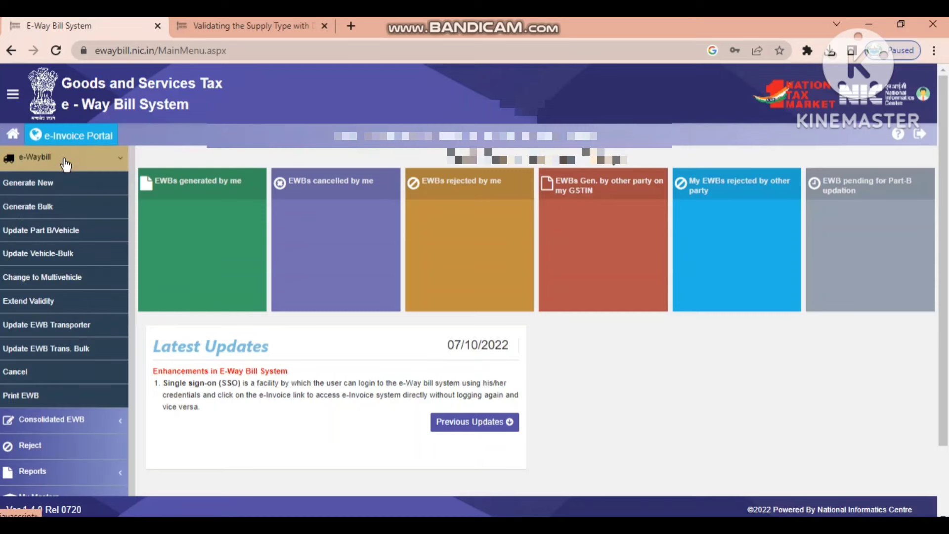
click(51, 184)
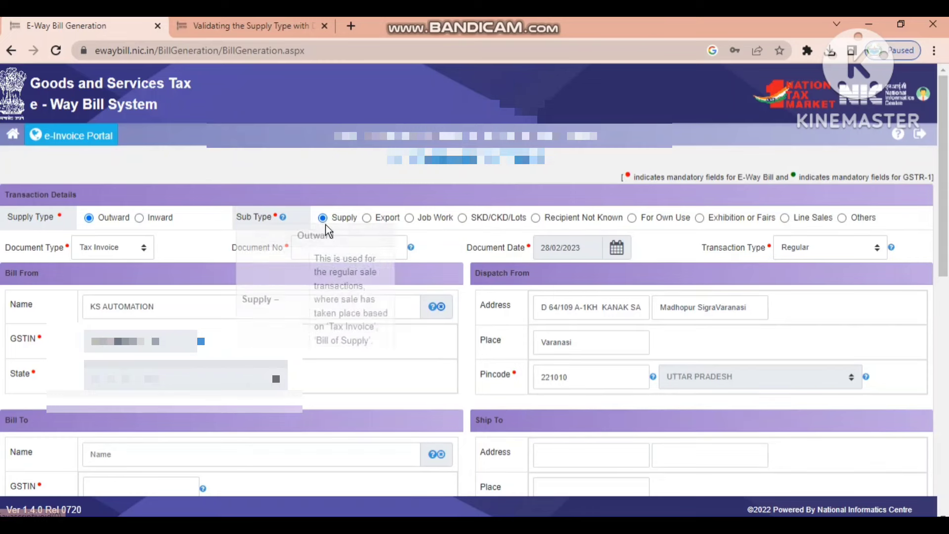
Compare the document types offered for the Job Work, SKD/CKD/Lots, For Own Use and Exhibition or Fairs sub types.
click(410, 219)
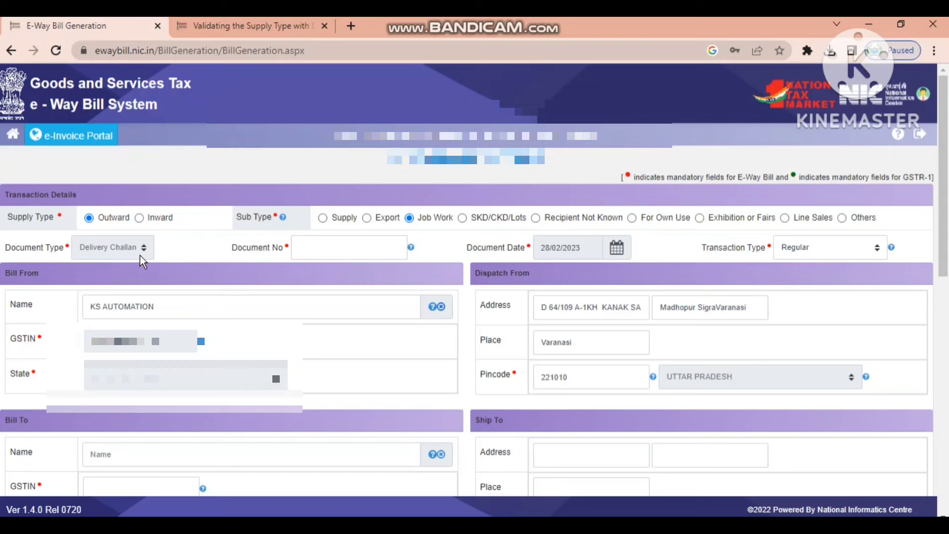
click(464, 219)
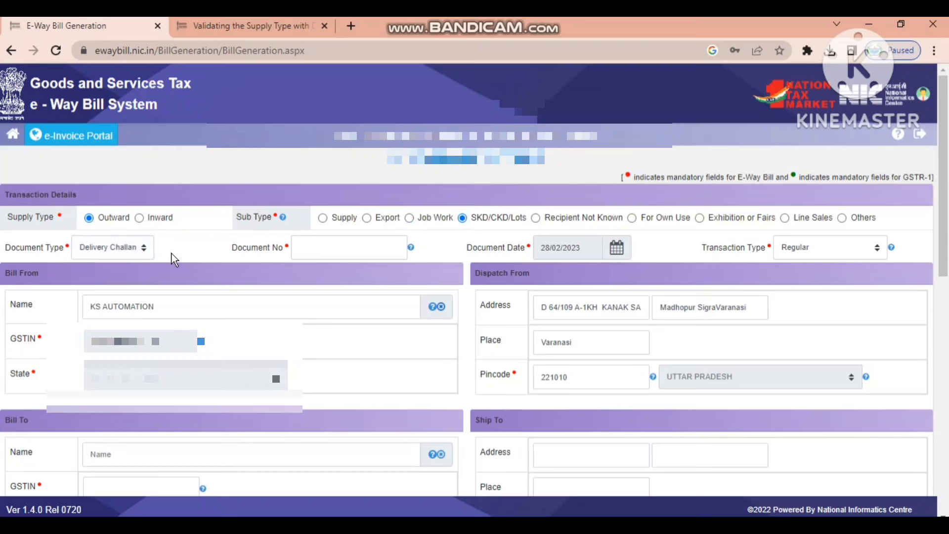
click(630, 223)
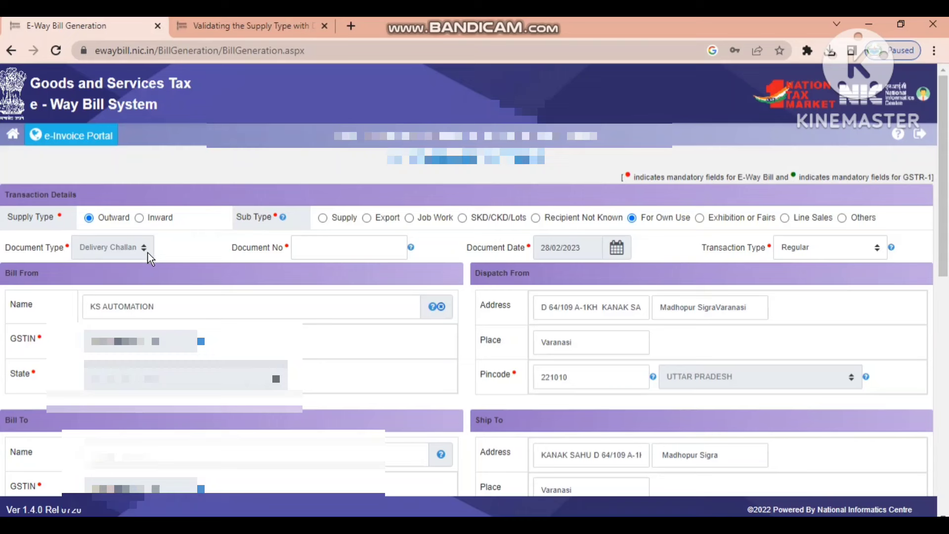
click(701, 219)
Choose the Job Work sub type and keep the transaction type as Regular.
click(411, 220)
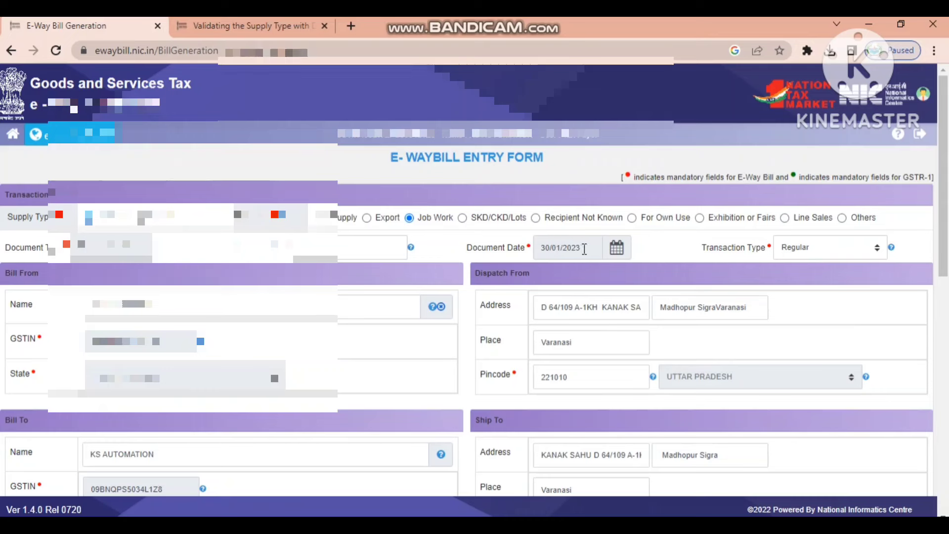
click(791, 248)
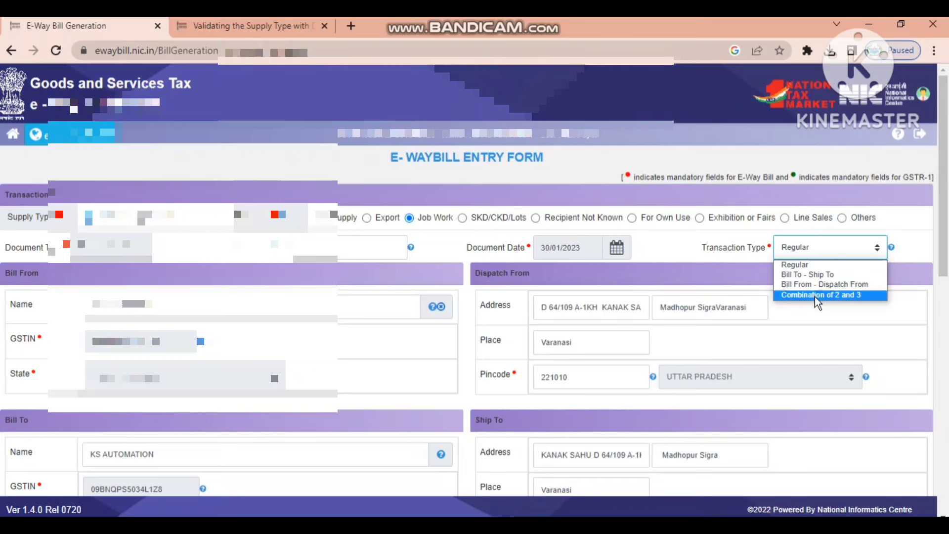
click(804, 256)
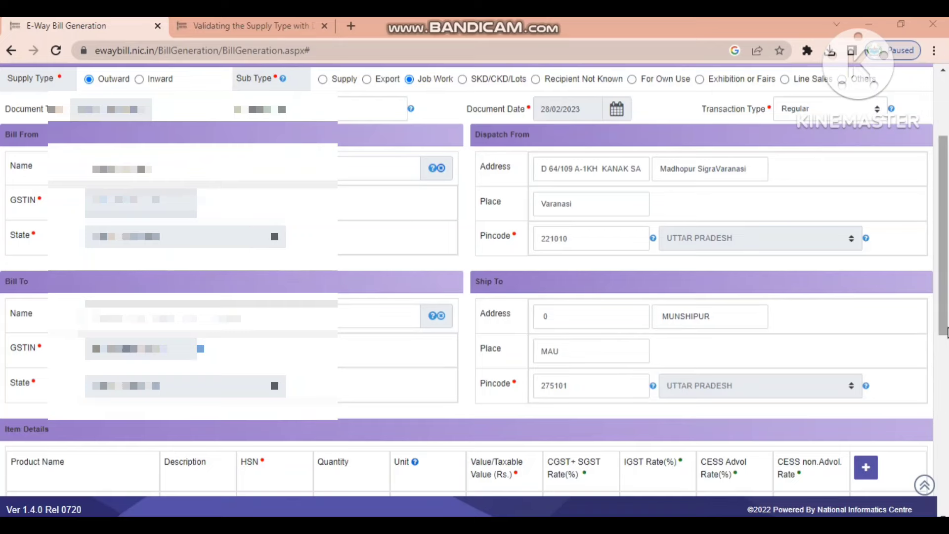
Switch from the form's item details to the delivery challan in Adobe Reader and read its goods table.
drag(947, 332, 947, 423)
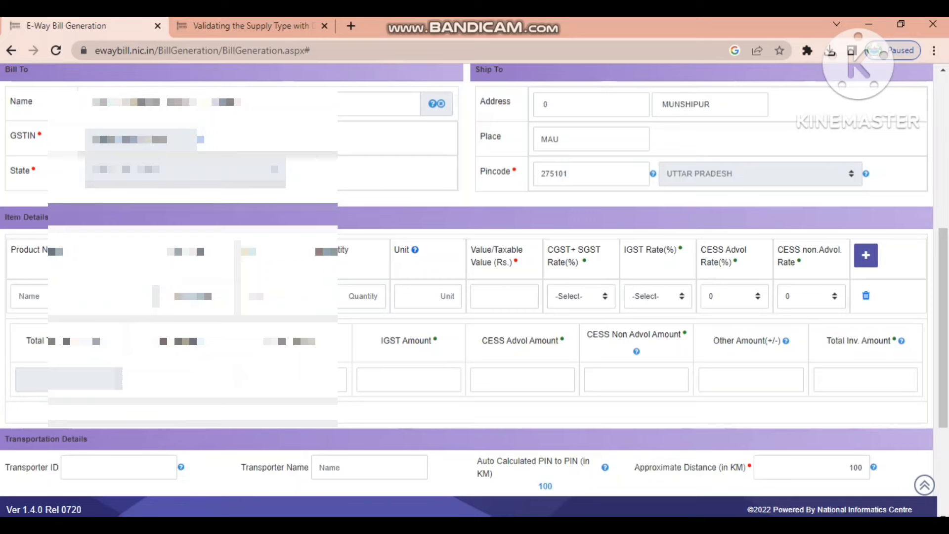
click(79, 302)
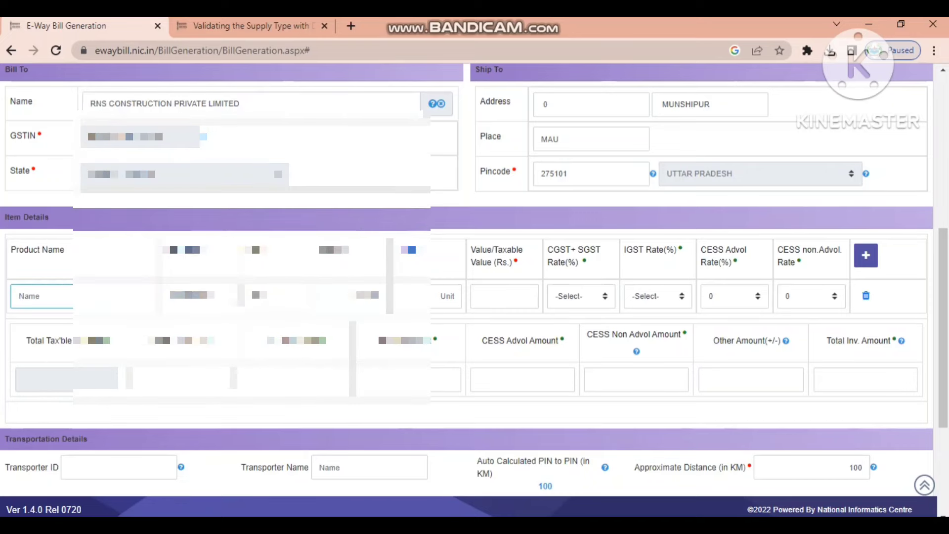
click(603, 465)
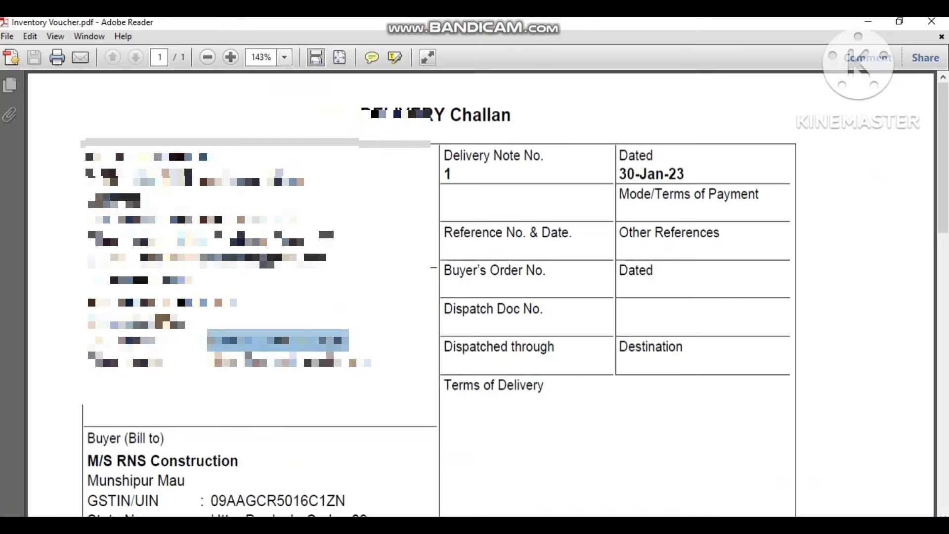
click(301, 406)
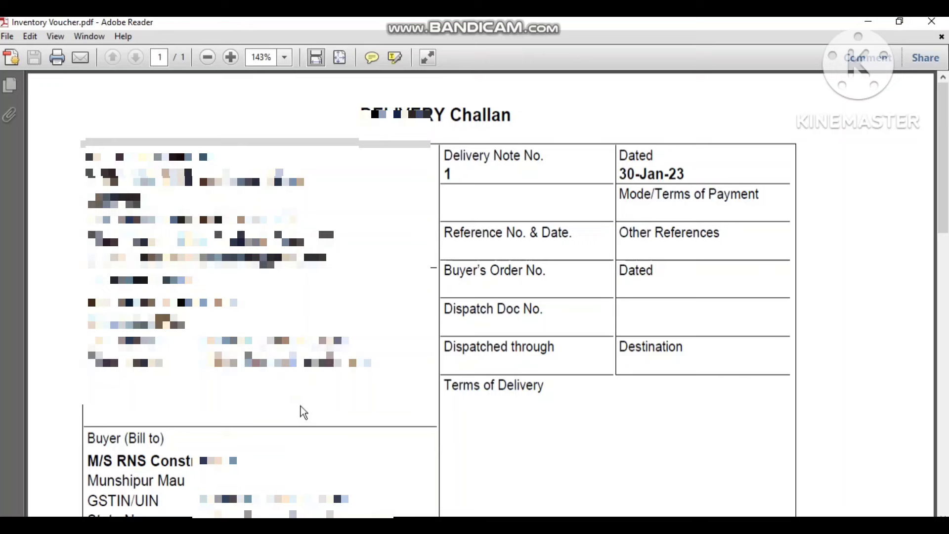
scroll(300, 406, down, 1)
scroll(301, 413, down, 10)
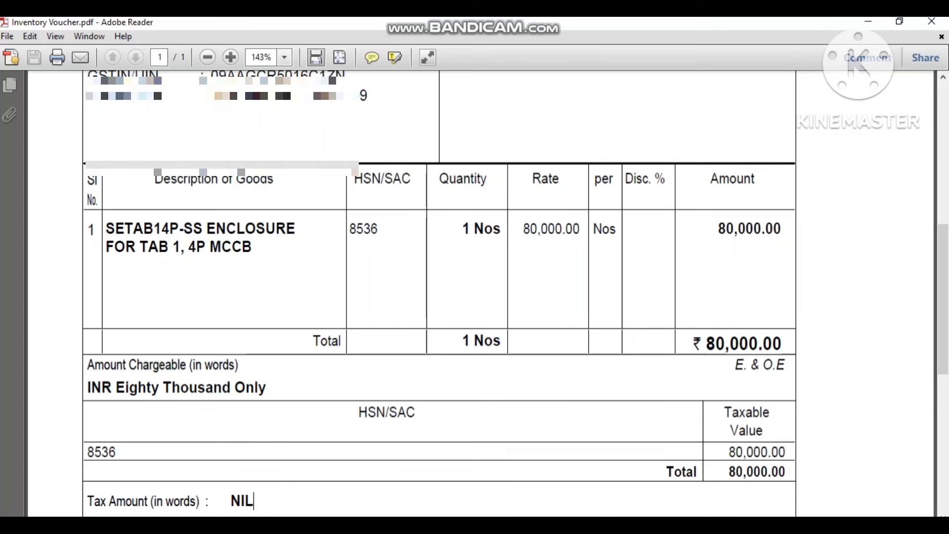
Return to the e-way bill form in the browser and enter product name Xyx and description XYZ for the item.
key(alt+Tab)
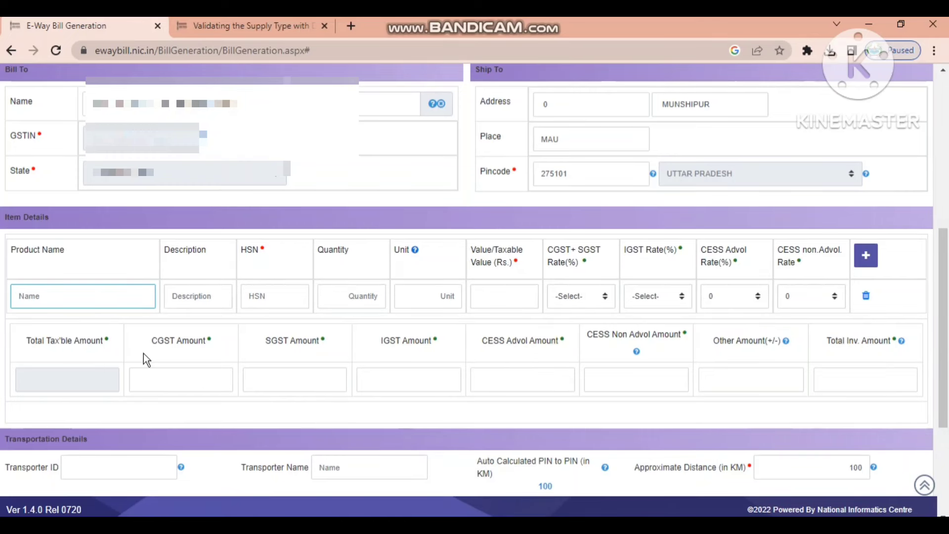
text(Xyx)
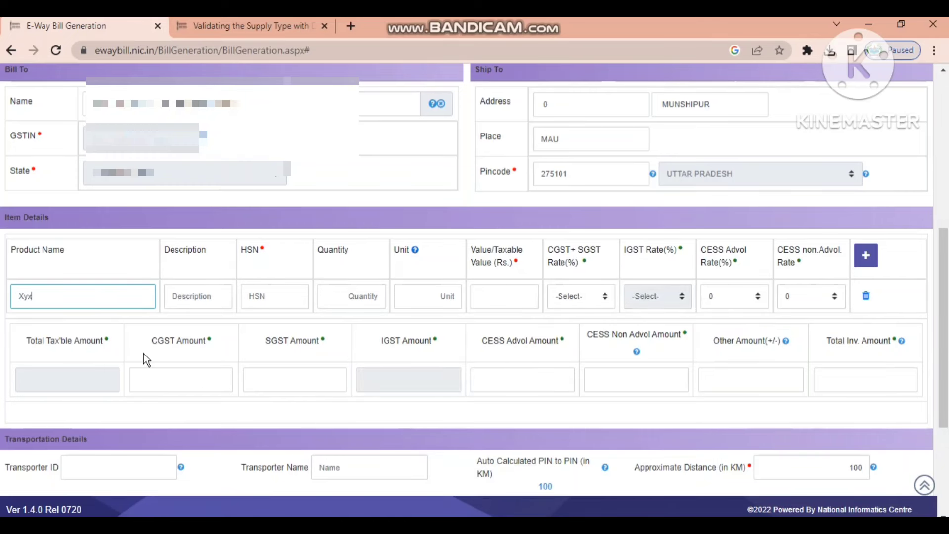
click(191, 298)
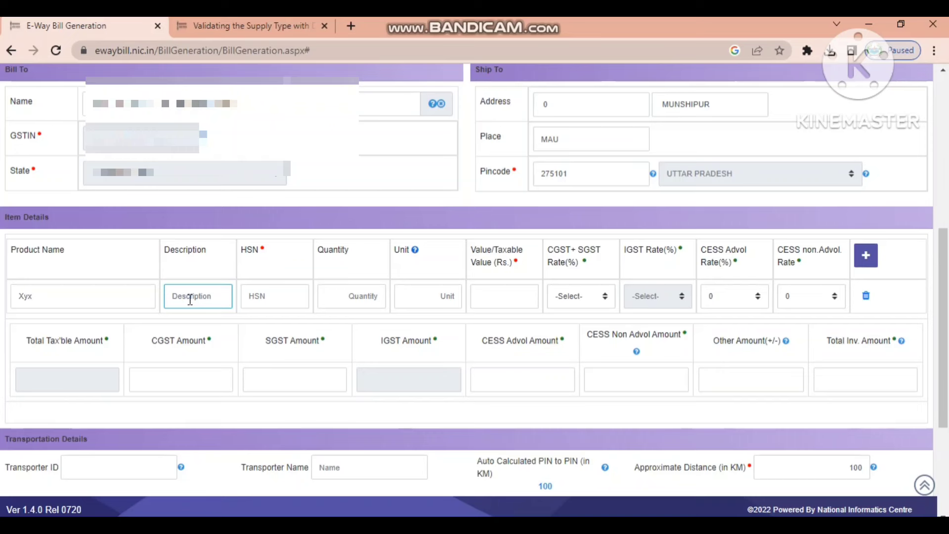
text(XYZ)
Enter the challan's HSN code 8536 and a quantity of 1 for the item, checking the challan in Adobe Reader.
click(271, 294)
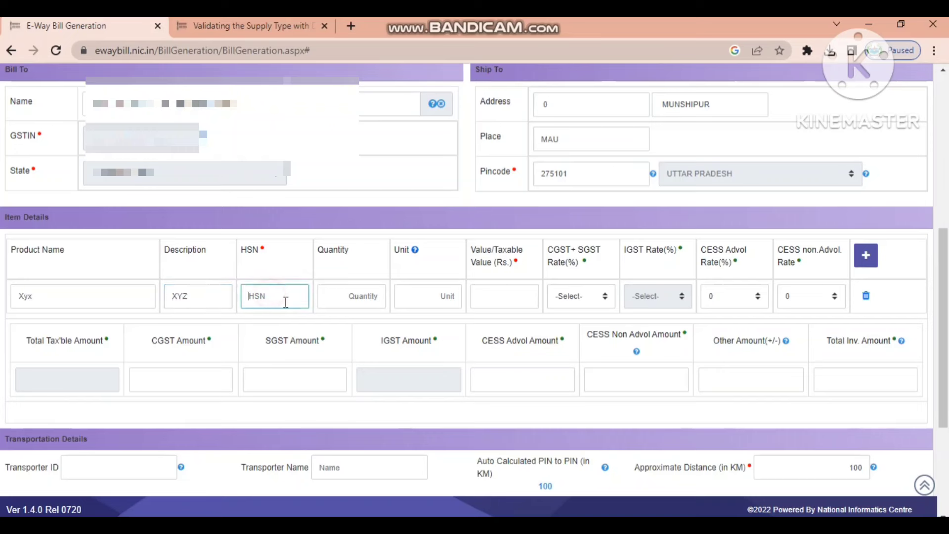
mouse_move(581, 525)
click(581, 474)
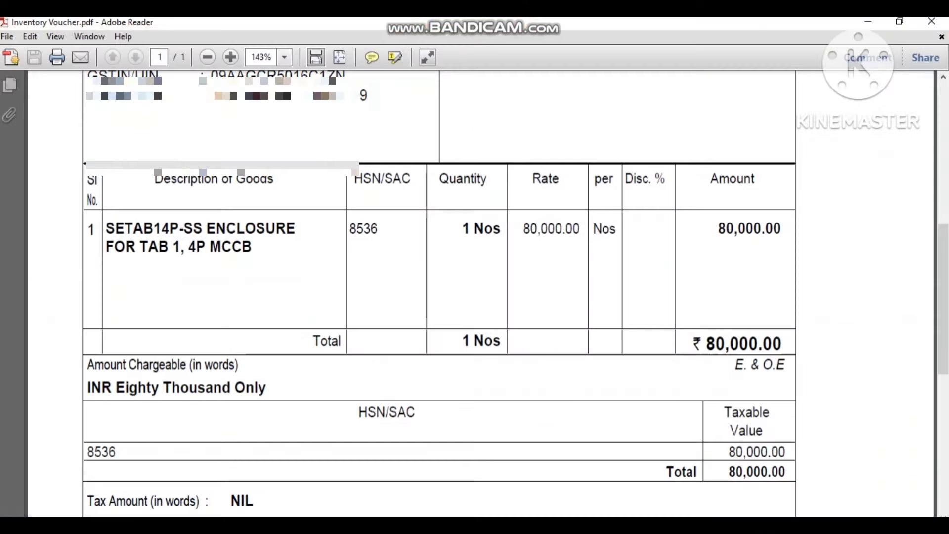
key(alt+Tab)
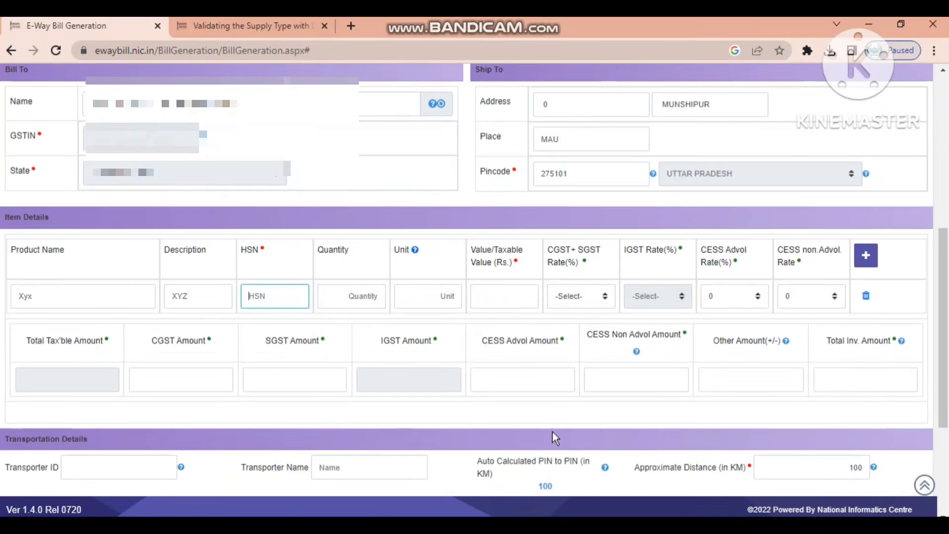
text(8536)
click(371, 292)
text(1)
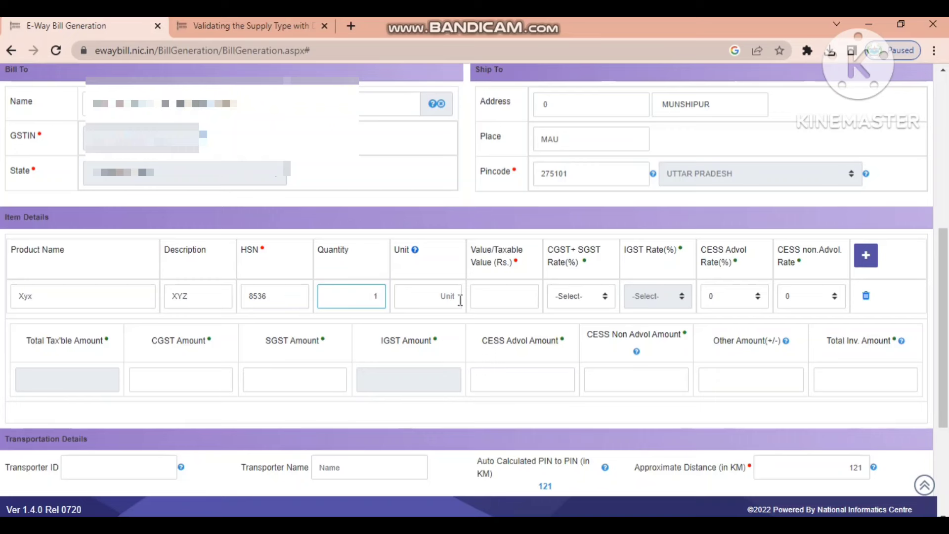
Set the item's taxable value to 80000 and its CGST + SGST rate to 0 + 0.
click(484, 302)
text(8000)
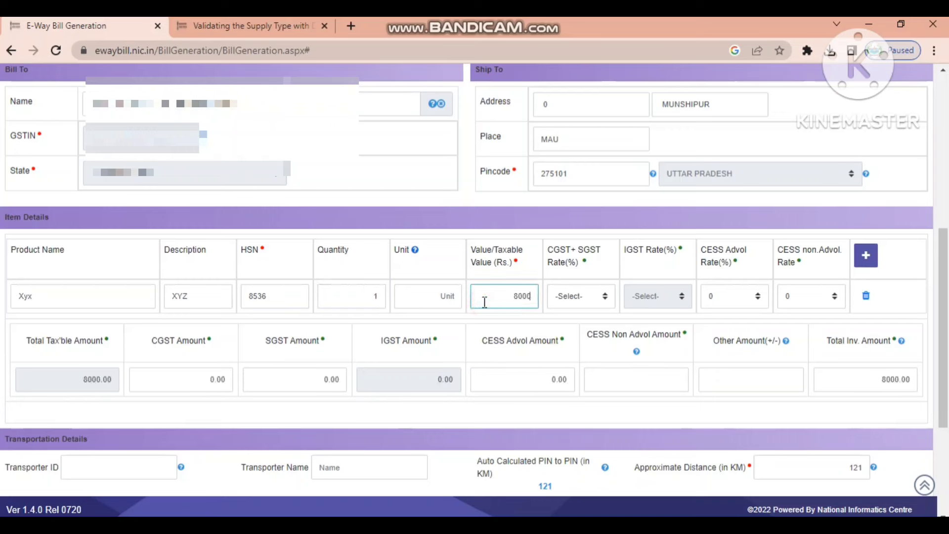
text(0)
click(537, 402)
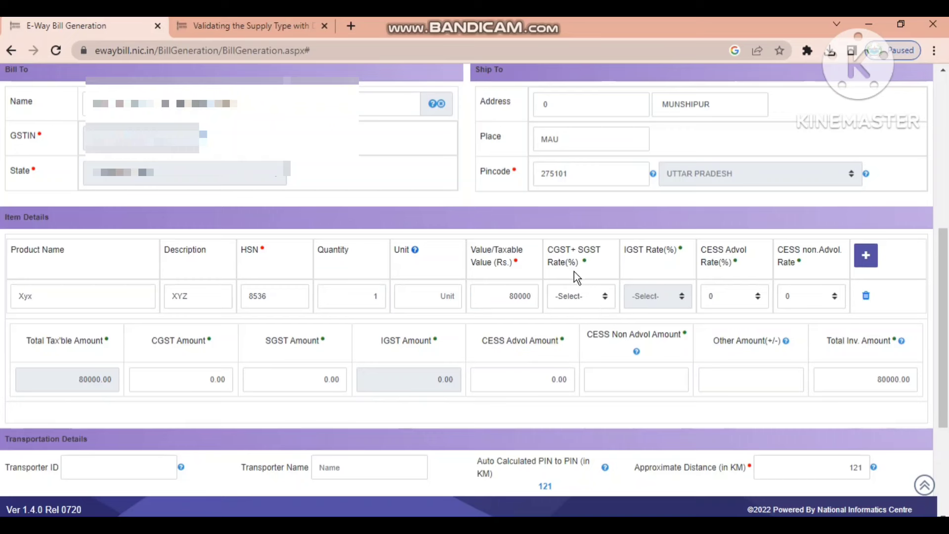
click(604, 298)
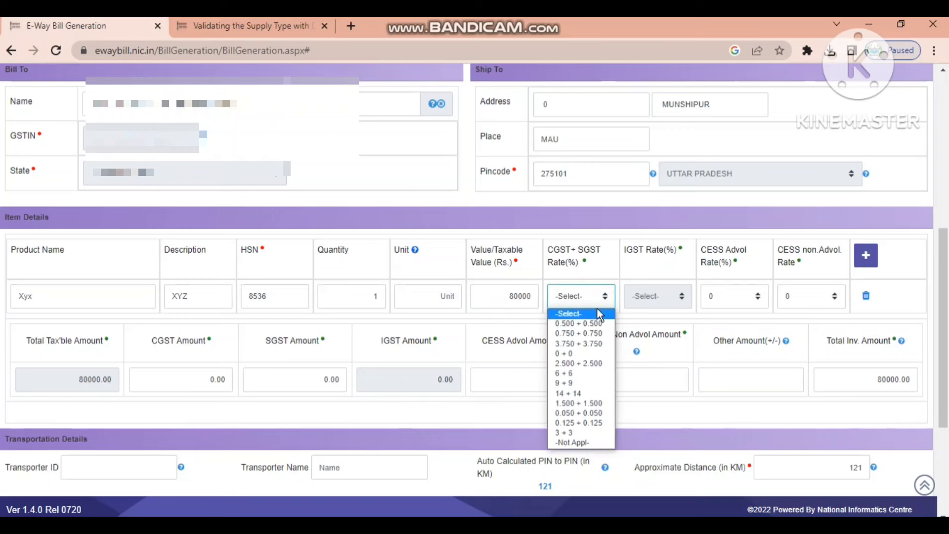
click(574, 354)
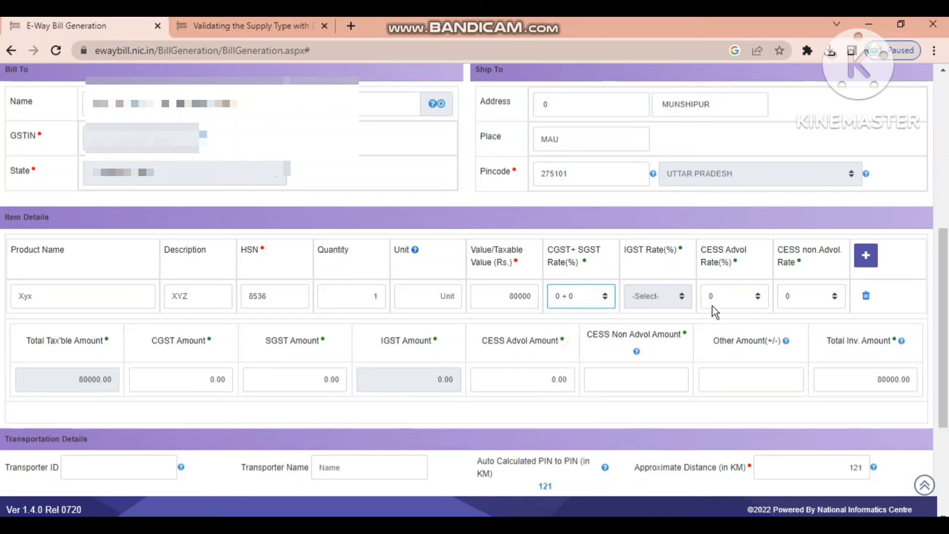
click(705, 394)
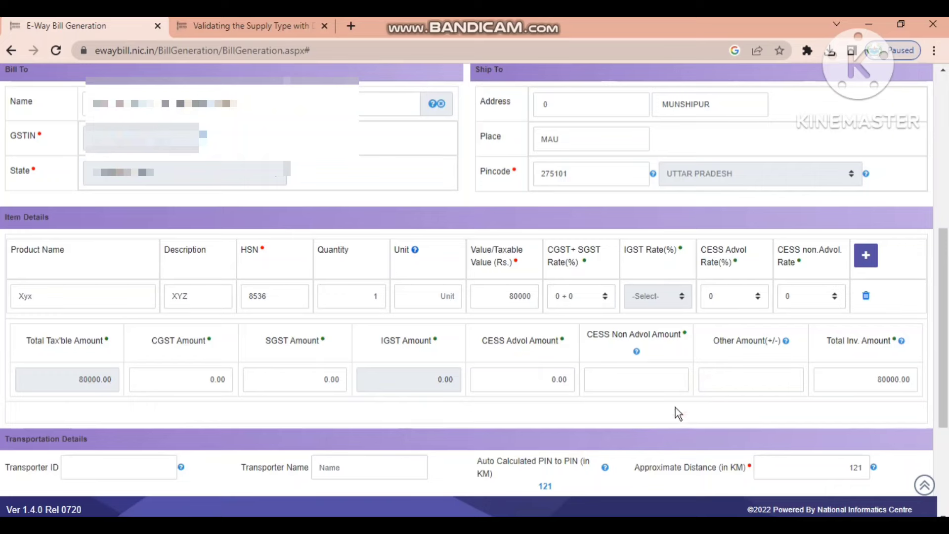
scroll(678, 413, down, 3)
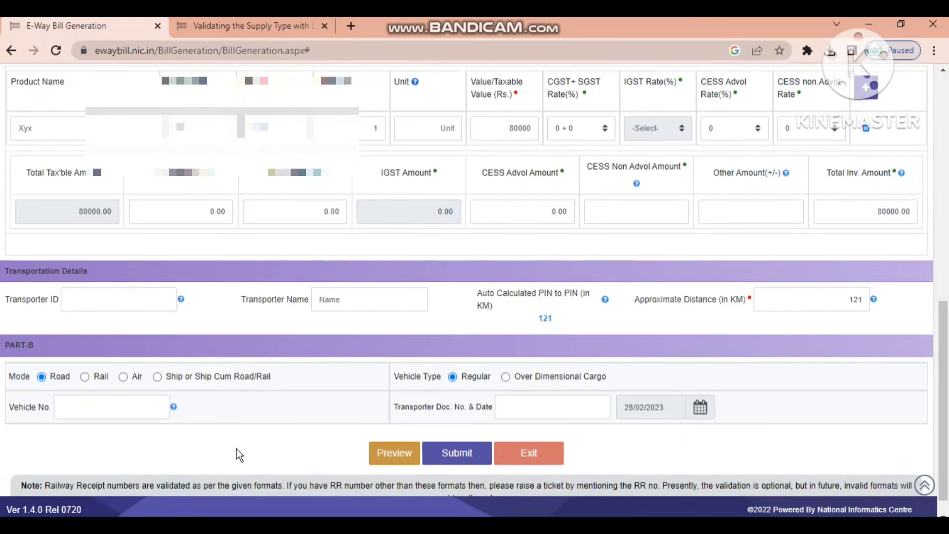
scroll(332, 447, down, 1)
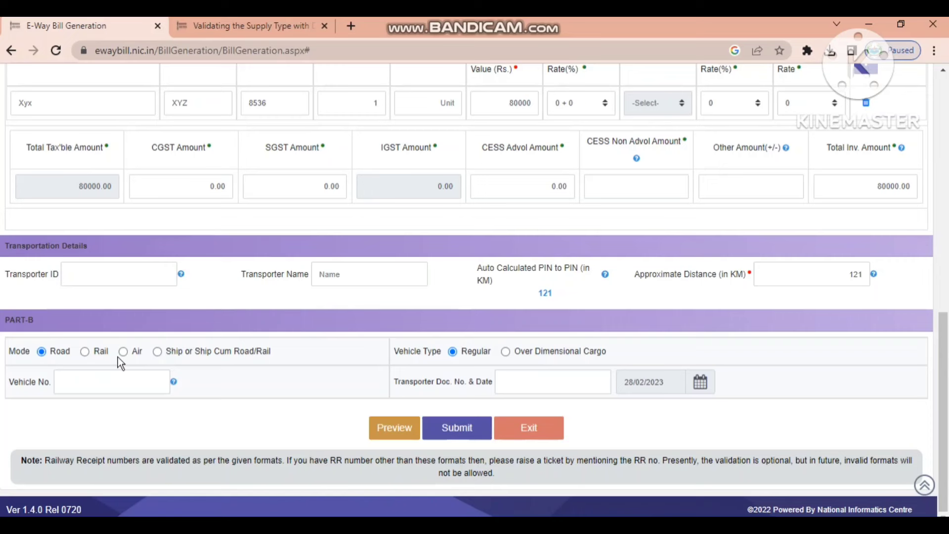
click(71, 380)
text(UE)
text(65)
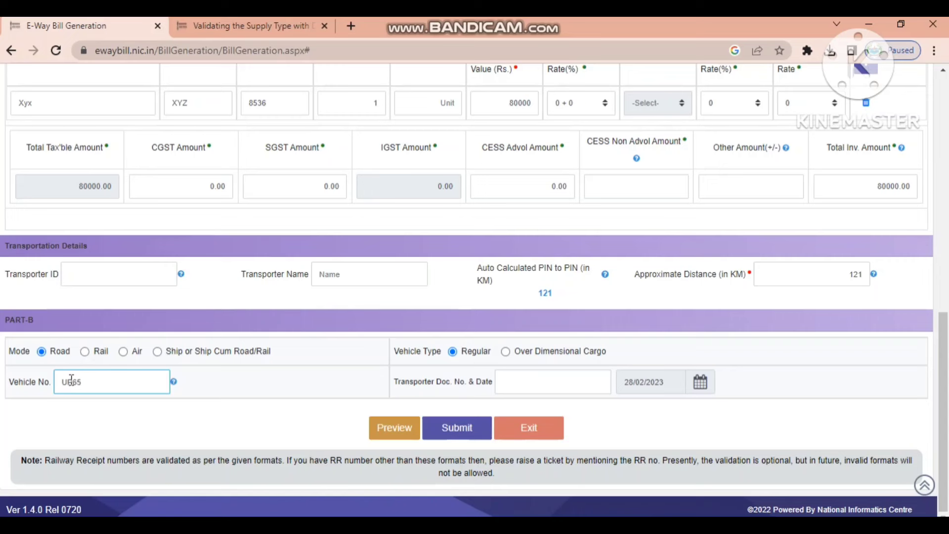
text(3656)
click(535, 373)
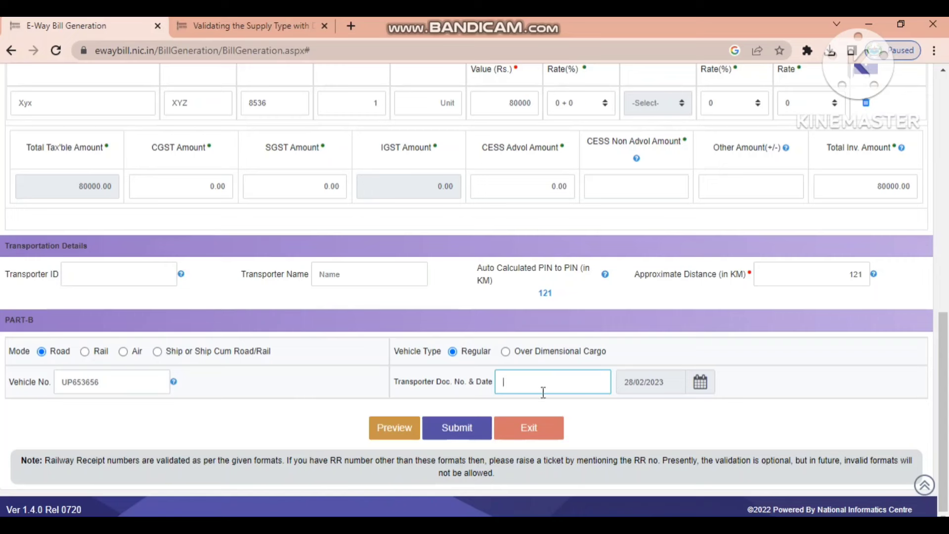
Enter transporter document number 12, submit the e-way bill form and accept both alerts to generate the bill.
text(12)
click(451, 434)
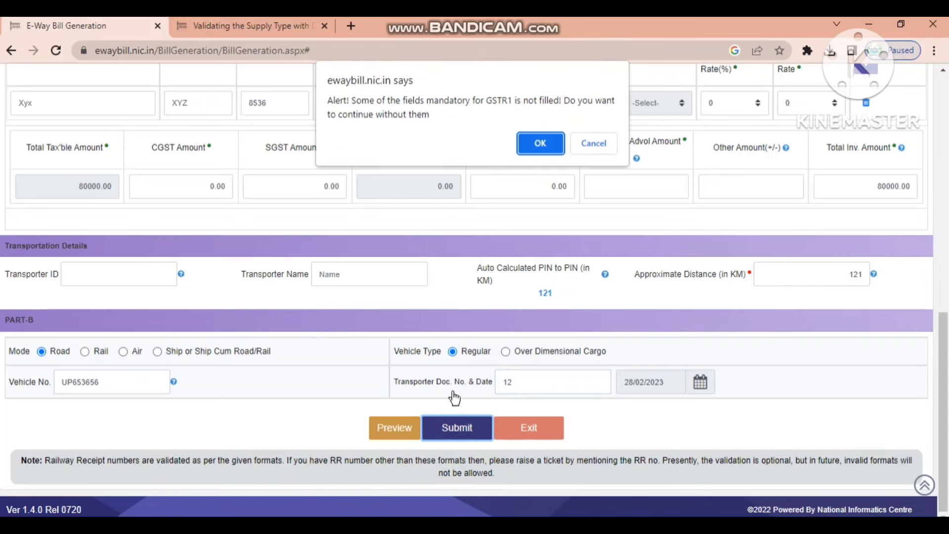
click(537, 145)
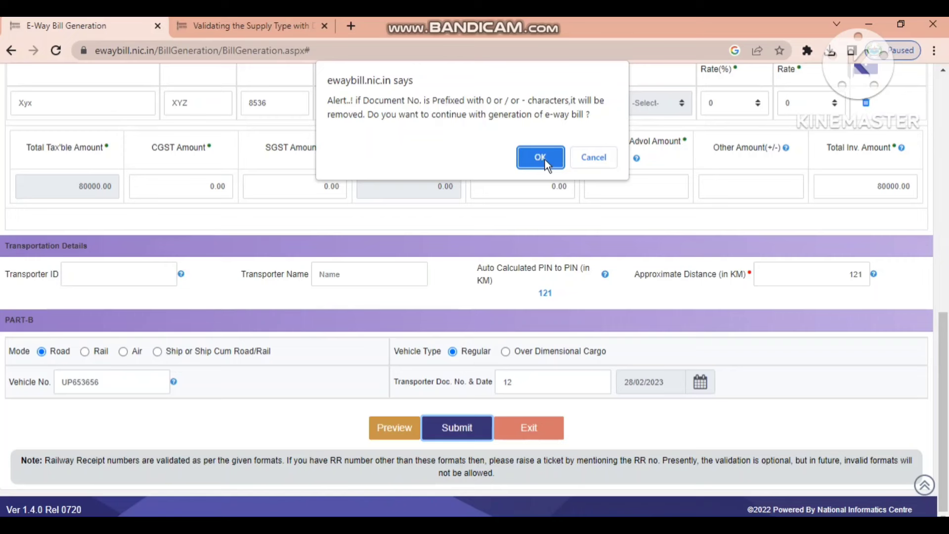
click(545, 159)
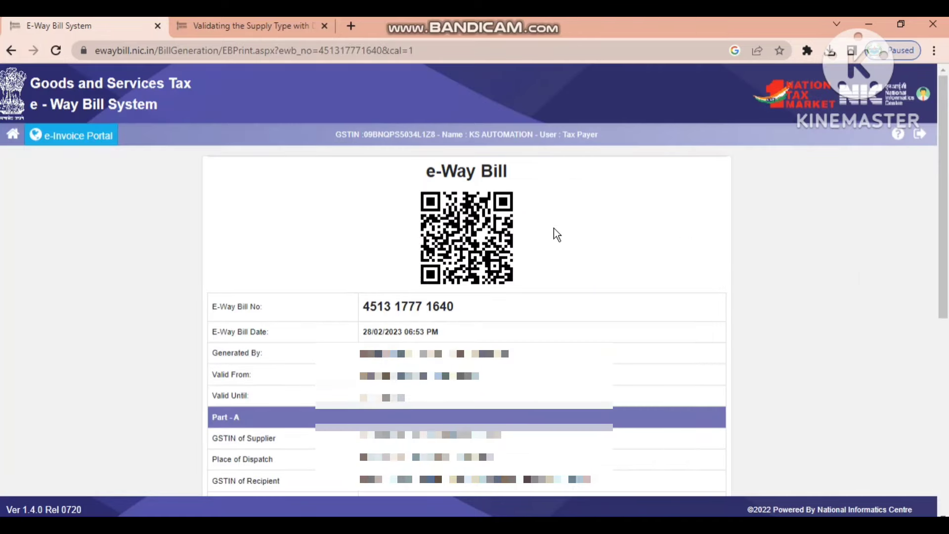
Review the generated e-way bill, examining its bill details, Part-A and Part-B.
scroll(558, 235, down, 5)
scroll(442, 395, down, 2)
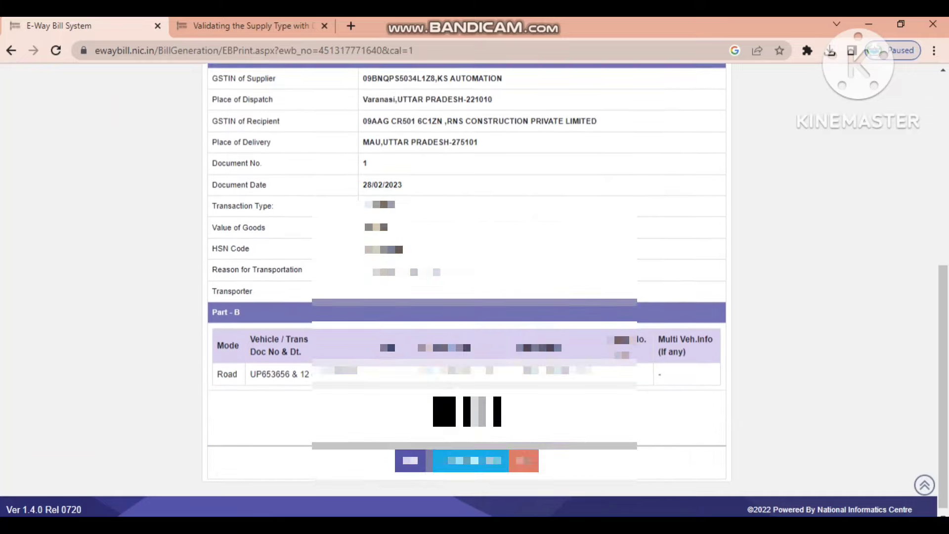
scroll(442, 396, up, 6)
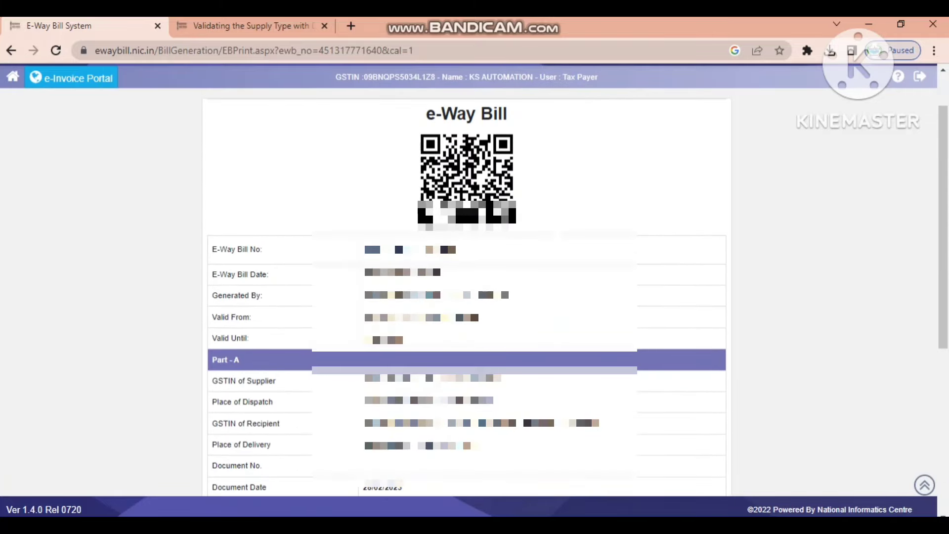
scroll(467, 277, down, 2)
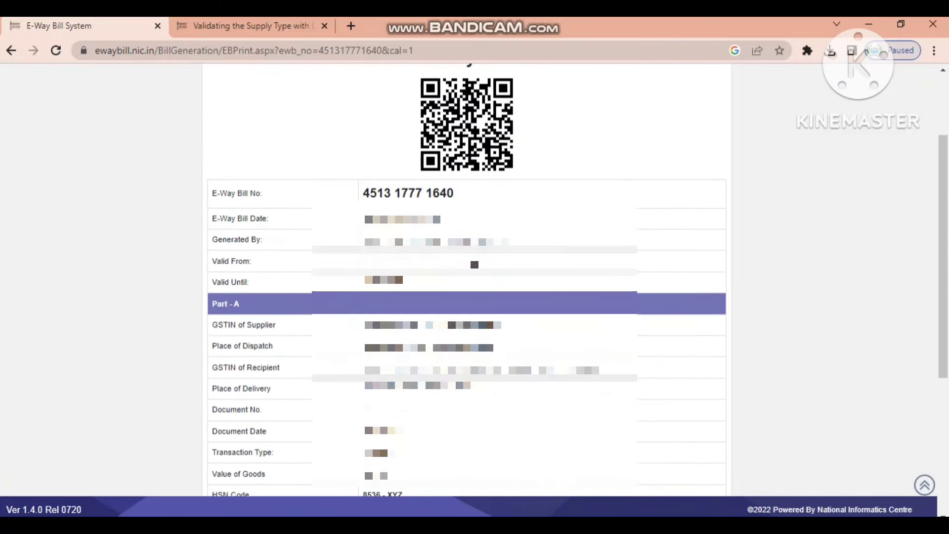
scroll(466, 277, up, 1)
scroll(467, 277, up, 1)
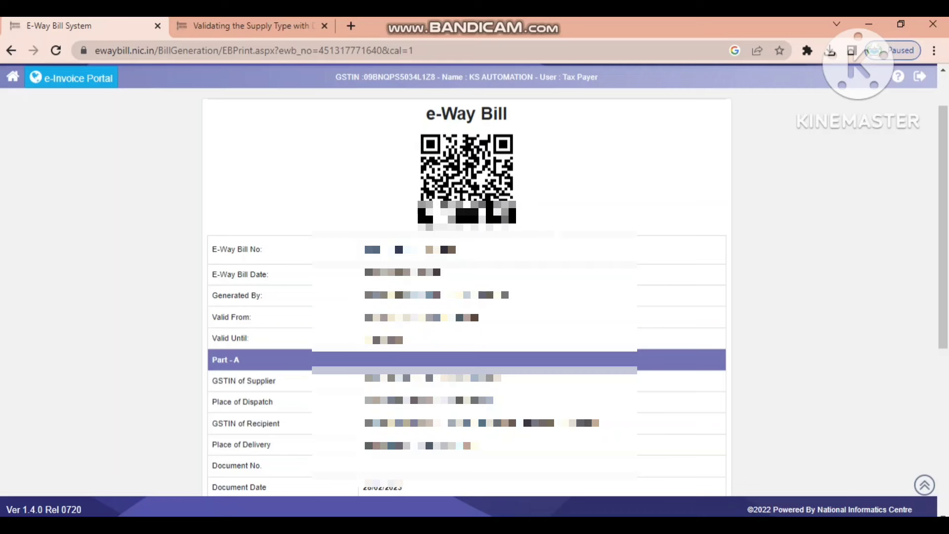